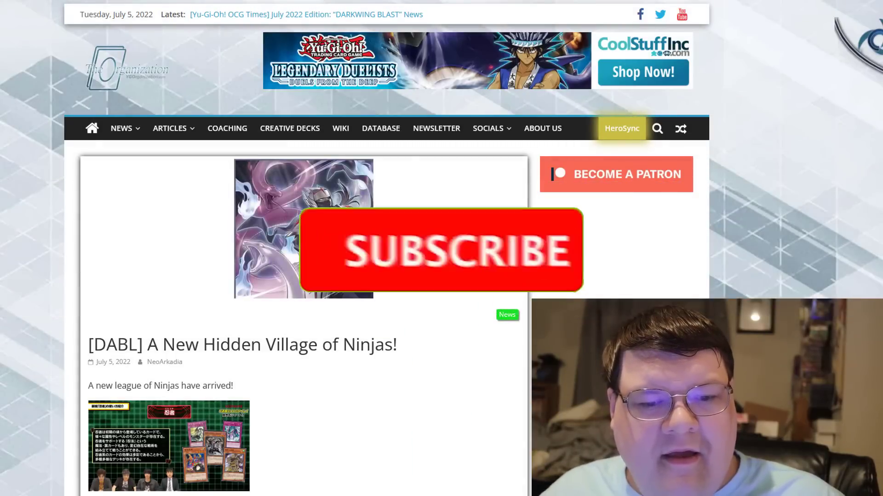
{"action": "scroll", "coordinate": [428, 321], "scroll_direction": "down", "scroll_amount": 1}
{"action": "scroll", "coordinate": [292, 220], "scroll_direction": "down", "scroll_amount": 4}
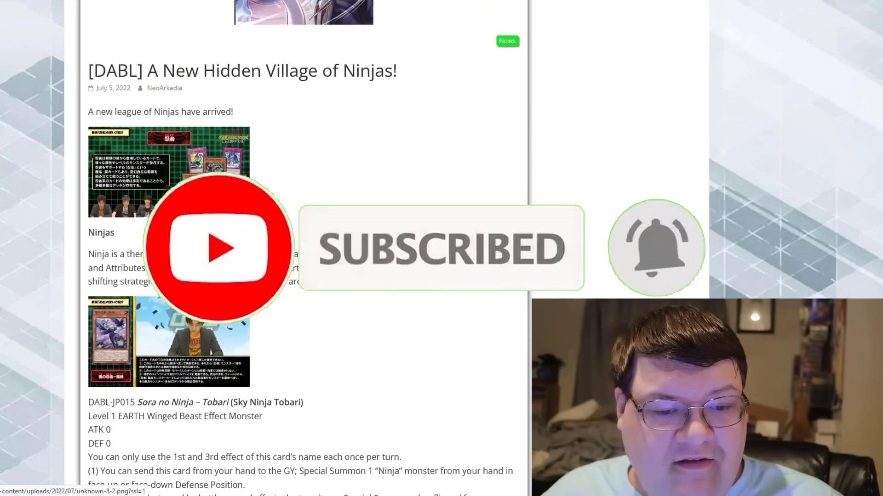
{"action": "scroll", "coordinate": [193, 269], "scroll_direction": "down", "scroll_amount": 1}
{"action": "scroll", "coordinate": [192, 268], "scroll_direction": "down", "scroll_amount": 1}
Step: View the Sora no Ninja – Tobari card screenshot full-size, then close it
{"action": "left_click", "coordinate": [200, 248]}
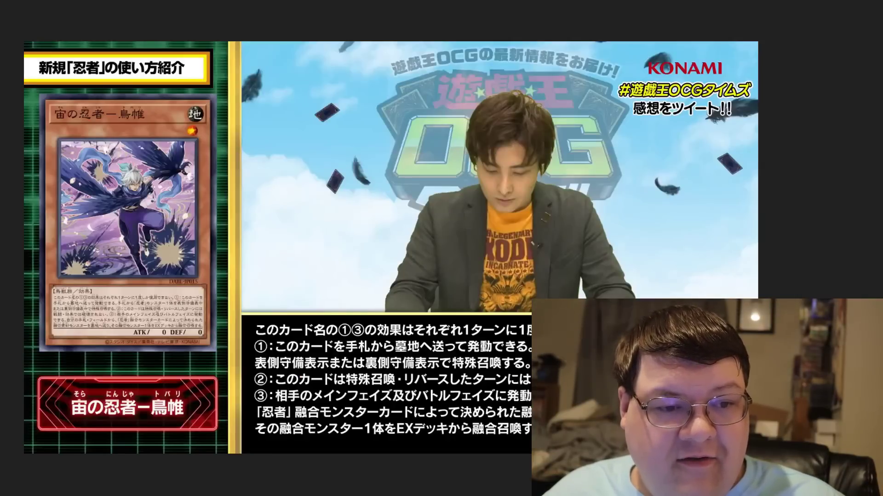
{"action": "left_click", "coordinate": [170, 189]}
{"action": "scroll", "coordinate": [185, 235], "scroll_direction": "down", "scroll_amount": 1}
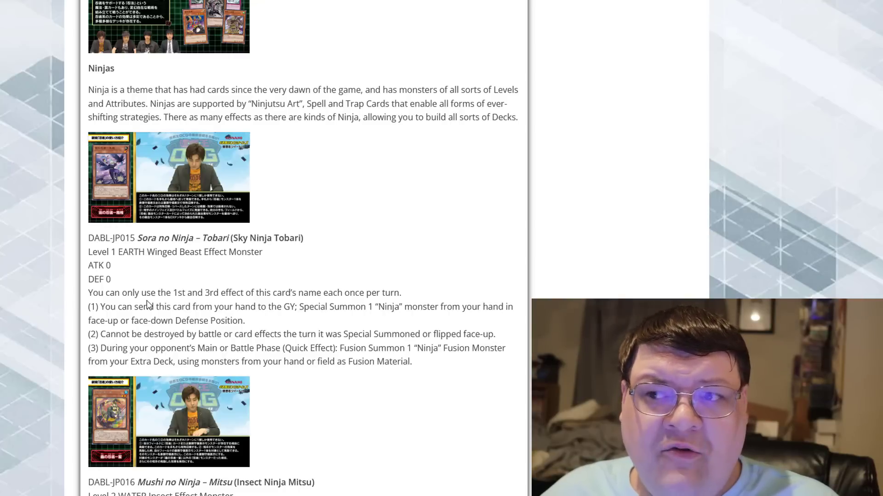
{"action": "scroll", "coordinate": [147, 305], "scroll_direction": "down", "scroll_amount": 2}
{"action": "scroll", "coordinate": [173, 157], "scroll_direction": "down", "scroll_amount": 2}
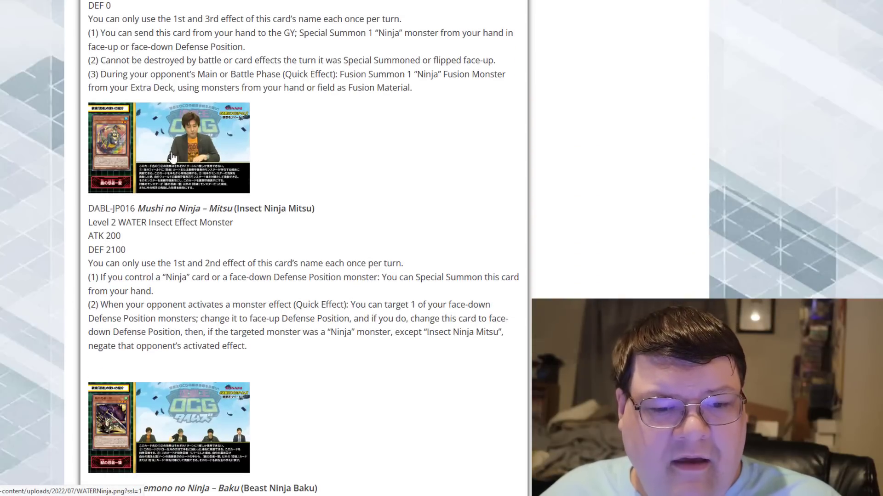
Step: Enlarge the Mitsu card screenshot twice, closing it each time
{"action": "left_click", "coordinate": [173, 153]}
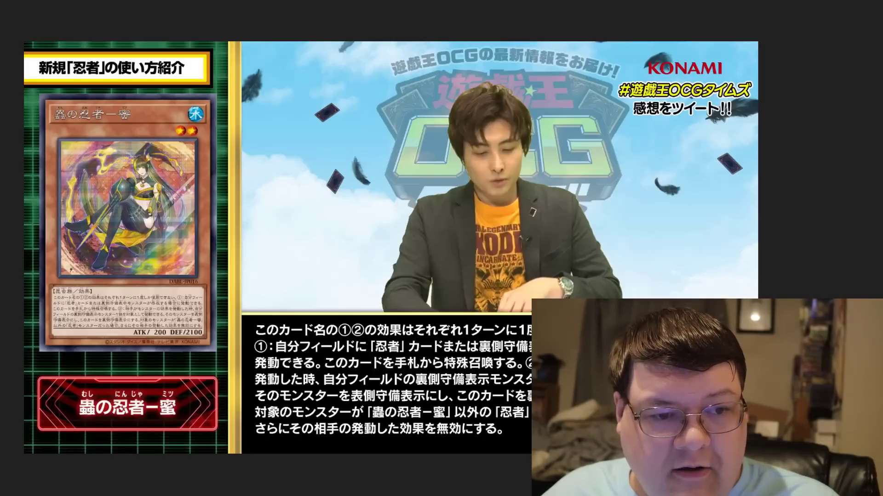
{"action": "left_click", "coordinate": [197, 147]}
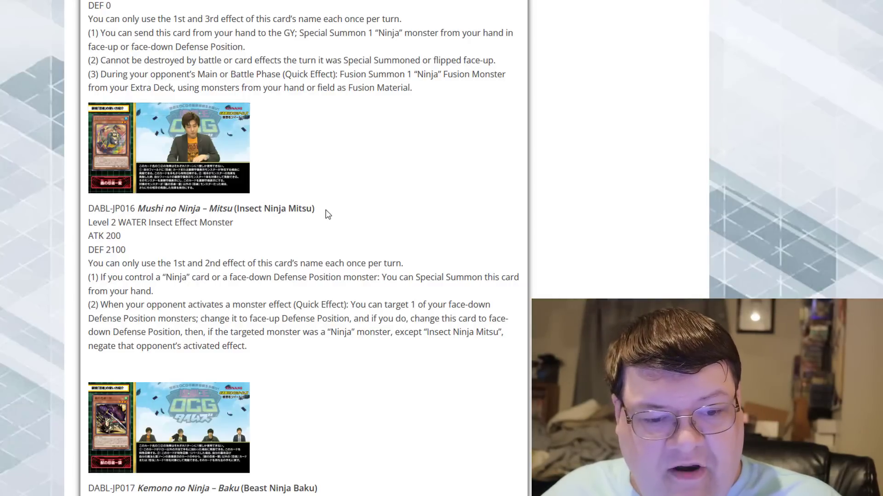
{"action": "left_click", "coordinate": [116, 190]}
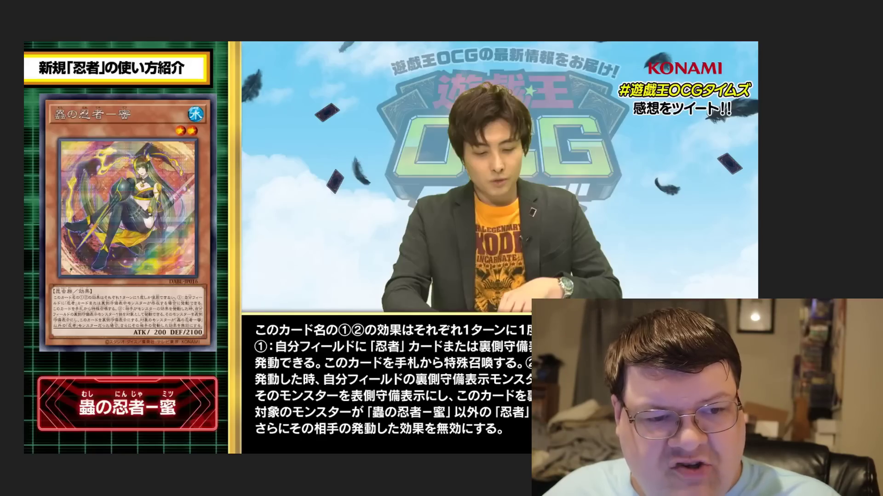
{"action": "key", "text": "Escape"}
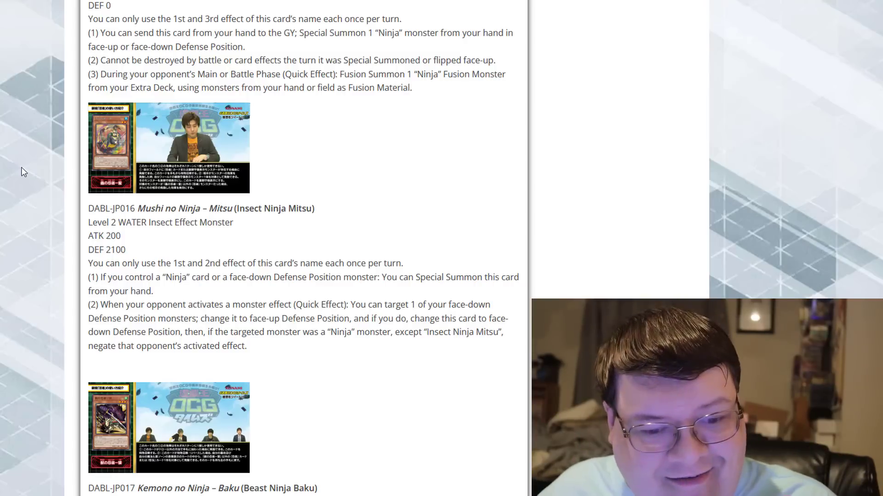
{"action": "scroll", "coordinate": [23, 172], "scroll_direction": "down", "scroll_amount": 1}
{"action": "scroll", "coordinate": [23, 165], "scroll_direction": "down", "scroll_amount": 3}
{"action": "scroll", "coordinate": [24, 166], "scroll_direction": "down", "scroll_amount": 2}
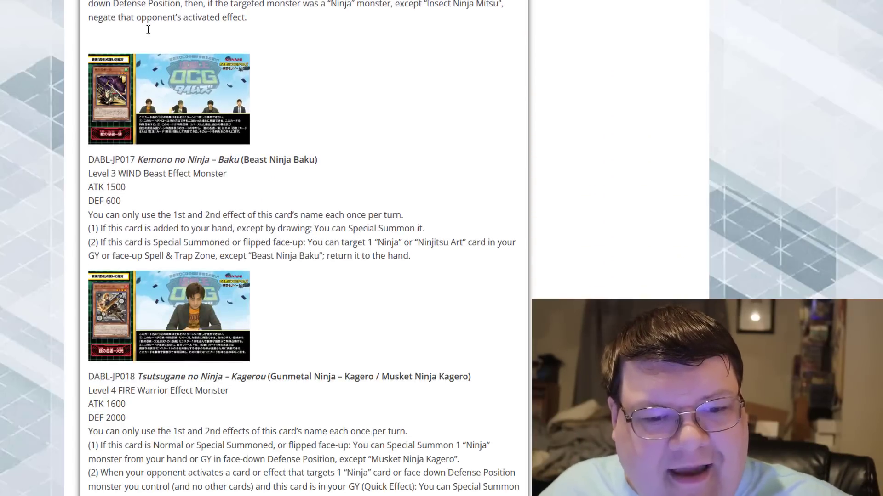
Step: View the DABL-JP017 Beast Ninja Baku screenshot enlarged, then close it
{"action": "left_click", "coordinate": [187, 83]}
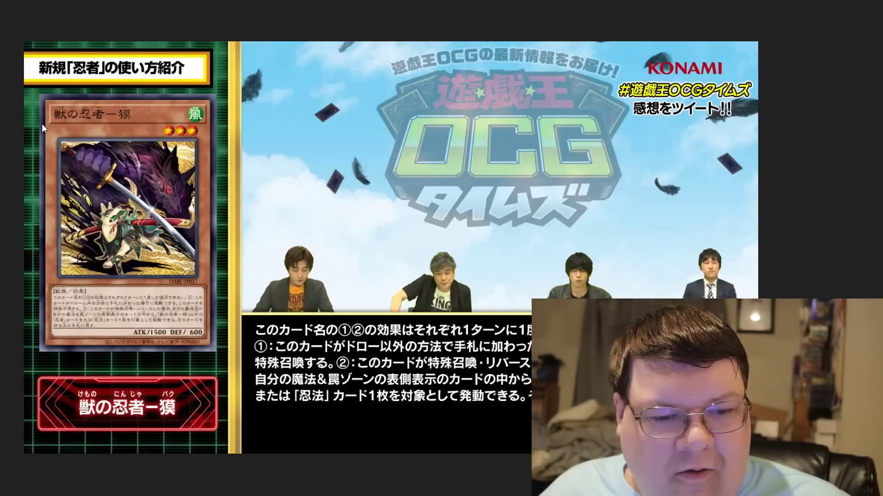
{"action": "key", "text": "Escape"}
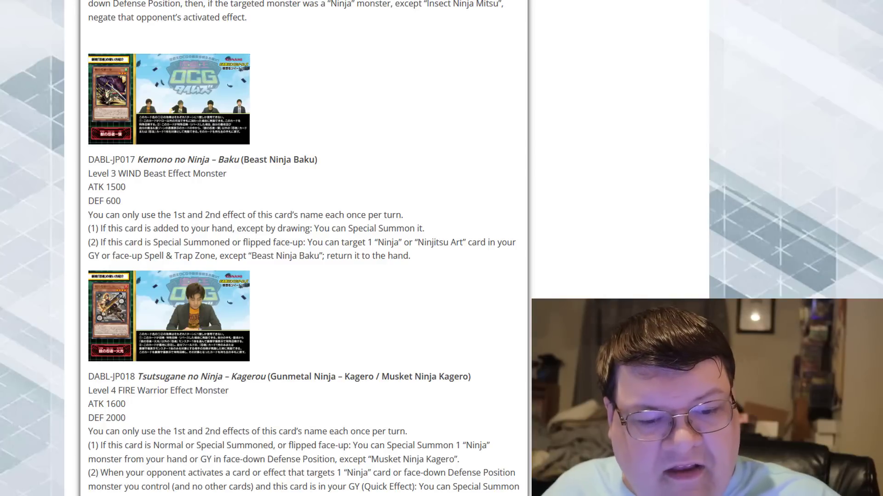
{"action": "scroll", "coordinate": [97, 264], "scroll_direction": "down", "scroll_amount": 2}
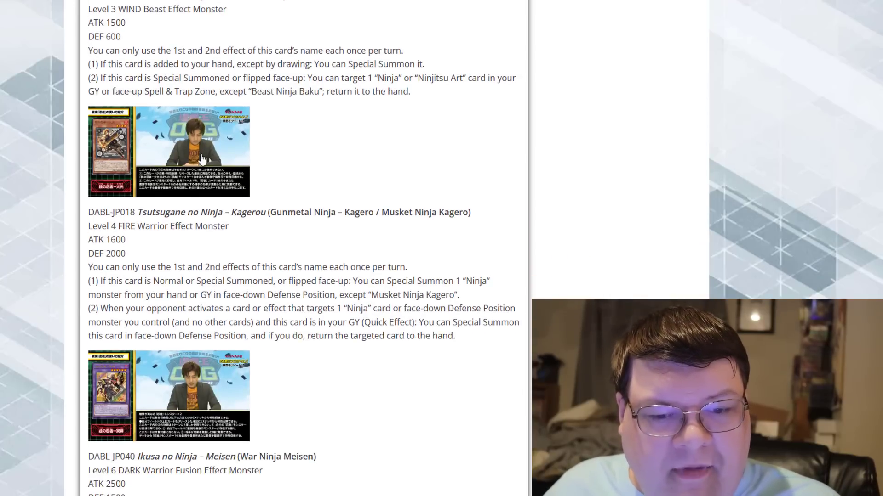
Step: View the Tsutsugane no Ninja – Kagerou screenshot enlarged, then close it
{"action": "left_click", "coordinate": [202, 159]}
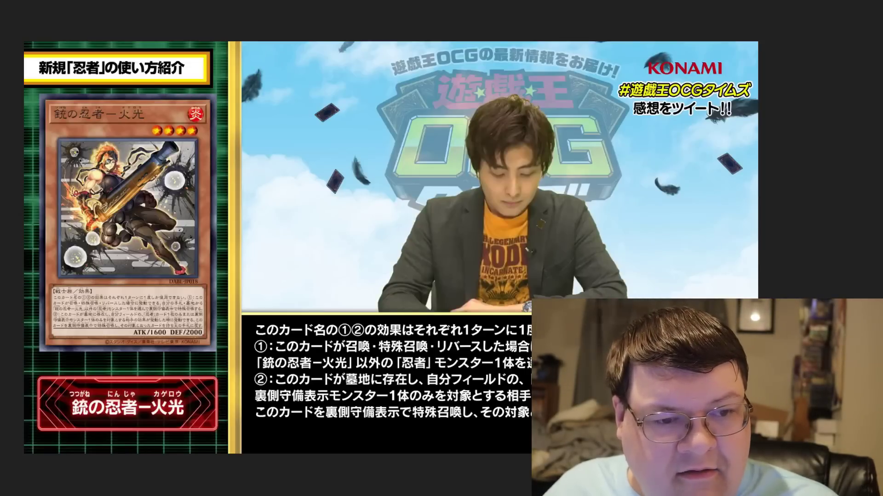
{"action": "key", "text": "Escape"}
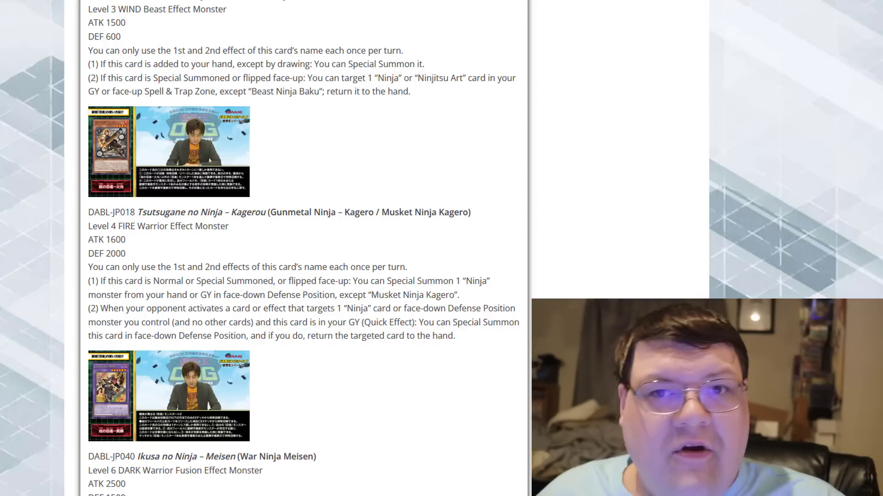
{"action": "scroll", "coordinate": [303, 249], "scroll_direction": "down", "scroll_amount": 1}
{"action": "scroll", "coordinate": [303, 249], "scroll_direction": "down", "scroll_amount": 2}
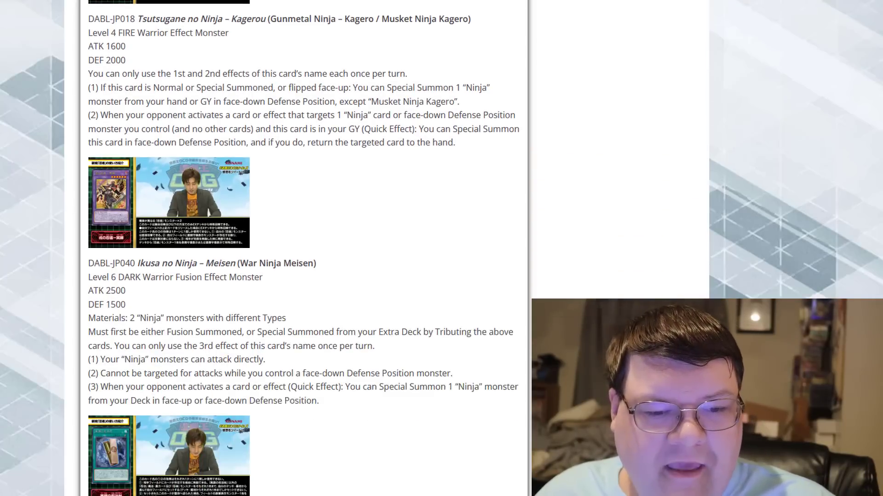
Step: View the War Ninja Meisen Fusion card screenshot enlarged, then close it
{"action": "left_click", "coordinate": [191, 172]}
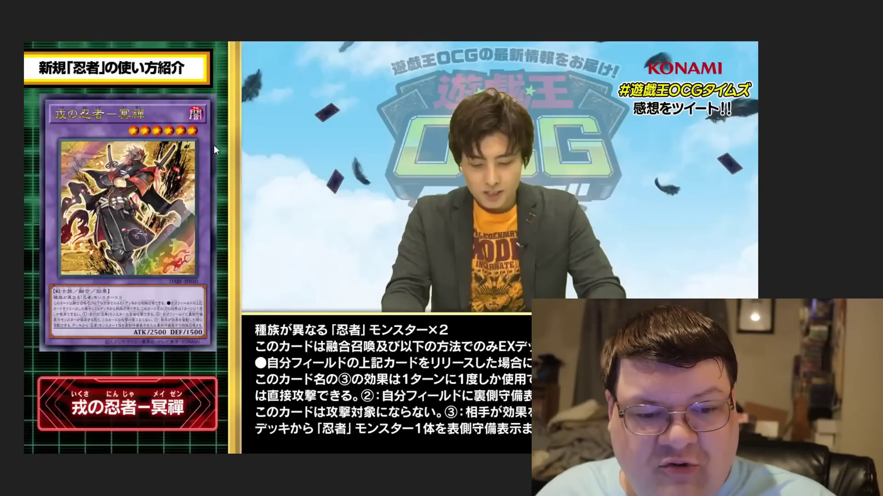
{"action": "left_click", "coordinate": [85, 288]}
{"action": "scroll", "coordinate": [31, 280], "scroll_direction": "down", "scroll_amount": 1}
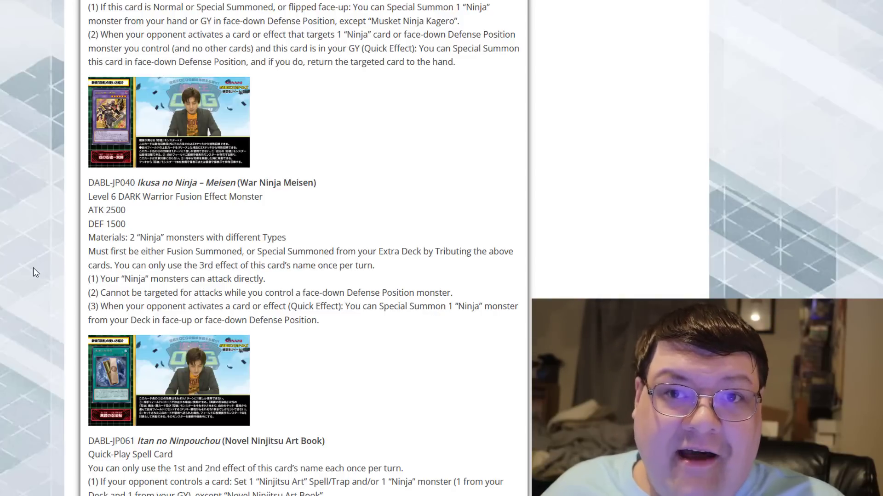
{"action": "scroll", "coordinate": [33, 271], "scroll_direction": "down", "scroll_amount": 3}
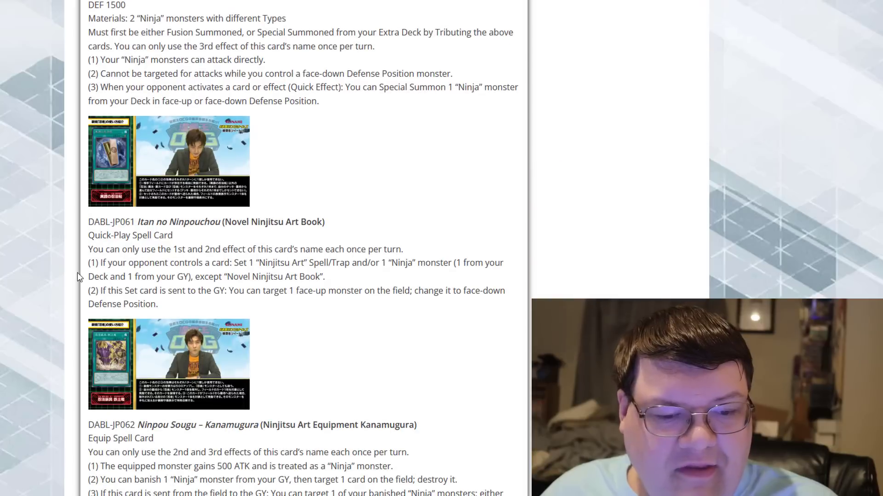
{"action": "left_click", "coordinate": [171, 196]}
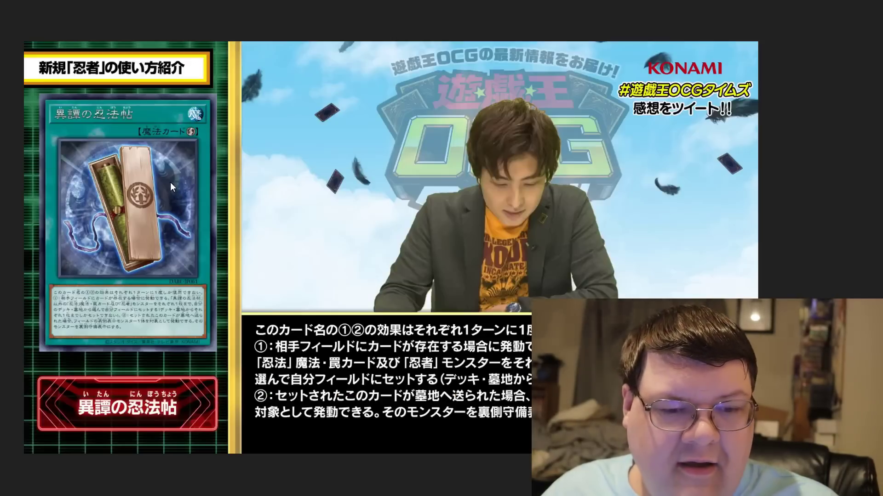
{"action": "key", "text": "Escape"}
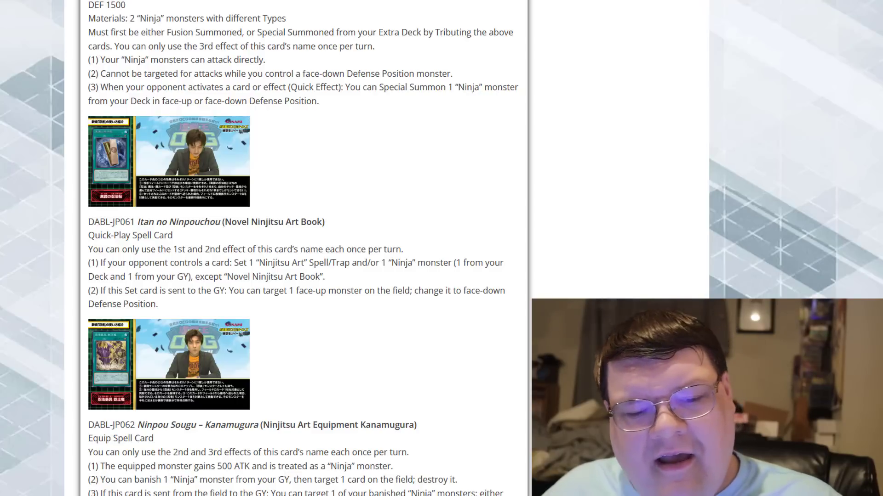
{"action": "scroll", "coordinate": [304, 249], "scroll_direction": "down", "scroll_amount": 2}
{"action": "scroll", "coordinate": [303, 248], "scroll_direction": "down", "scroll_amount": 1}
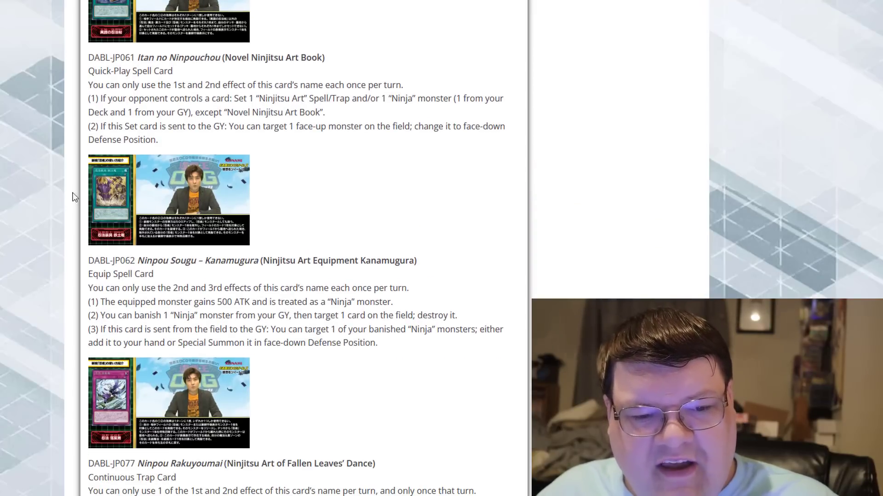
Step: View the DABL-JP062 Kanamugura Equip Spell screenshot enlarged, then close it
{"action": "left_click", "coordinate": [107, 198]}
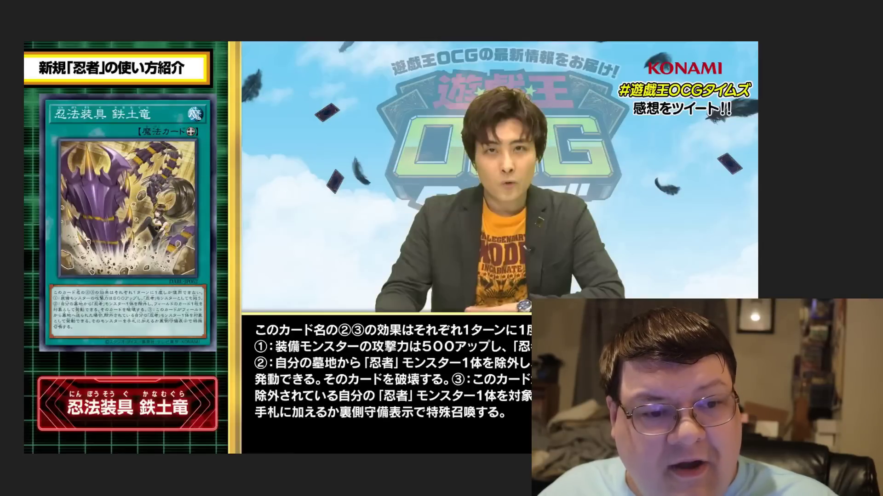
{"action": "key", "text": "Escape"}
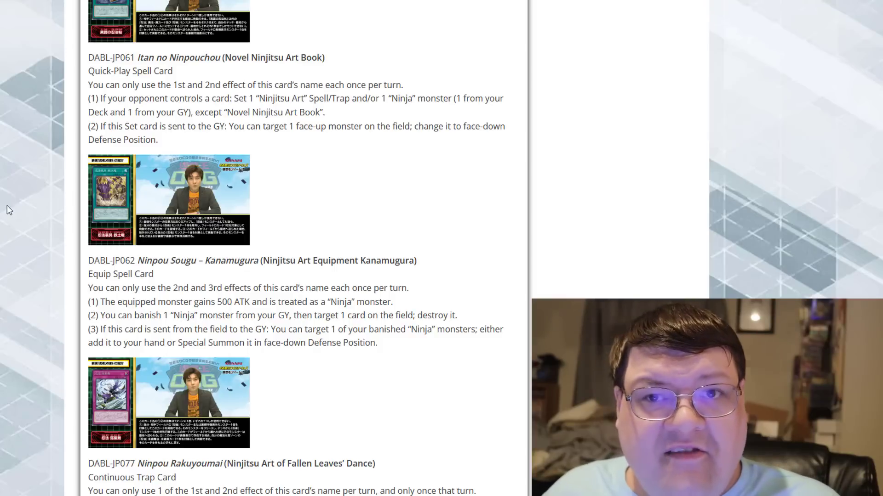
{"action": "scroll", "coordinate": [14, 207], "scroll_direction": "down", "scroll_amount": 3}
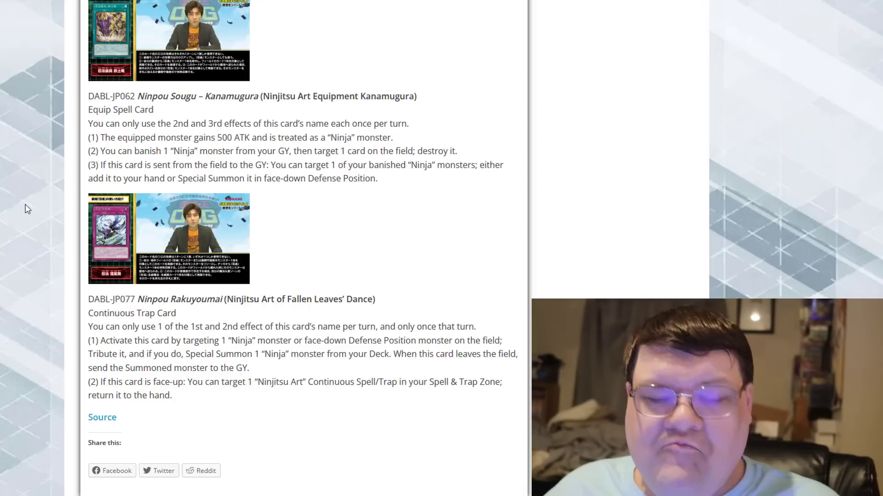
Step: View the Rakuyoumai screenshot enlarged, then highlight its (2) effect text
{"action": "left_click", "coordinate": [179, 264]}
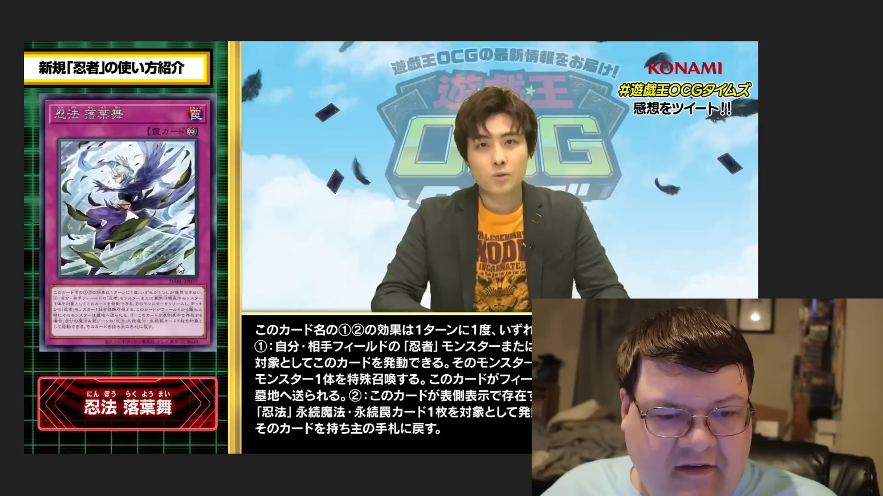
{"action": "left_click", "coordinate": [138, 302]}
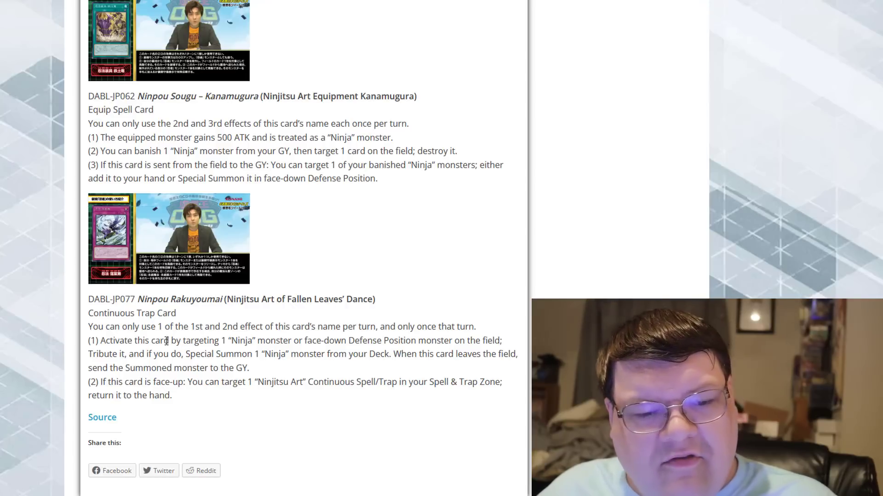
{"action": "left_click_drag", "start_coordinate": [171, 396], "coordinate": [86, 383]}
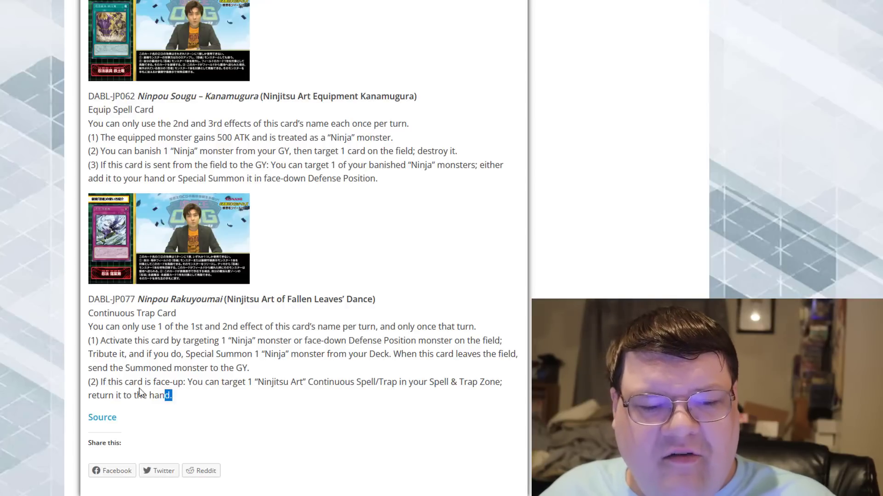